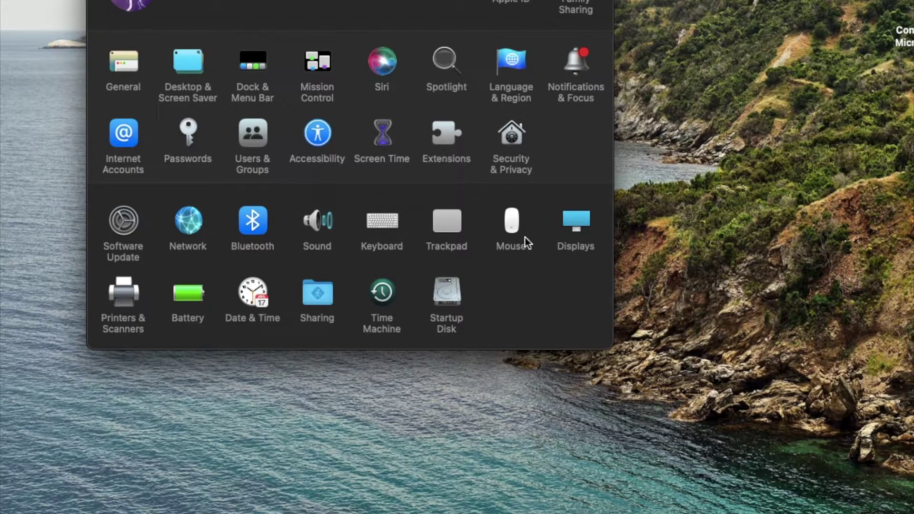
click(512, 223)
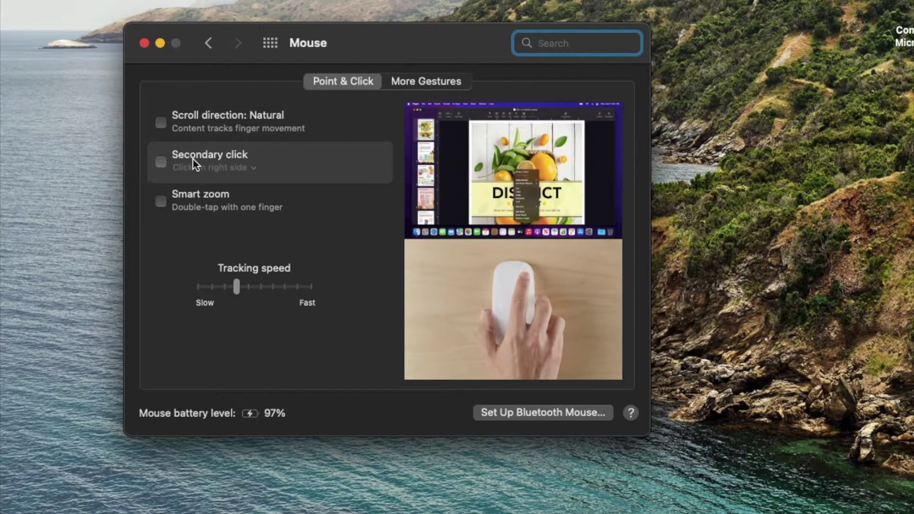
click(193, 159)
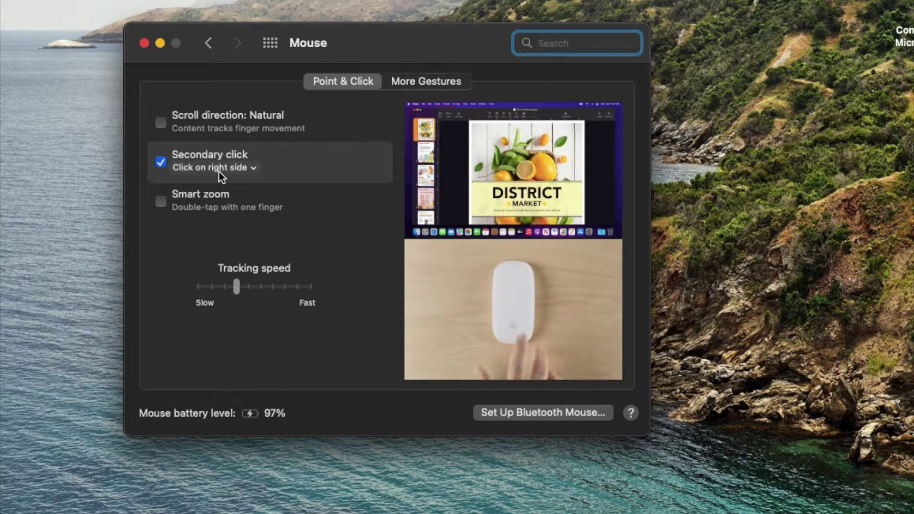
click(254, 170)
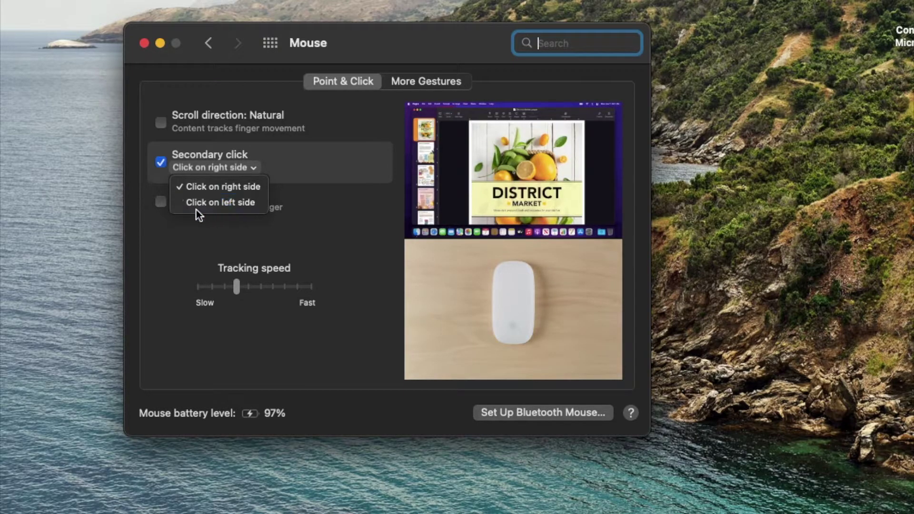
click(305, 171)
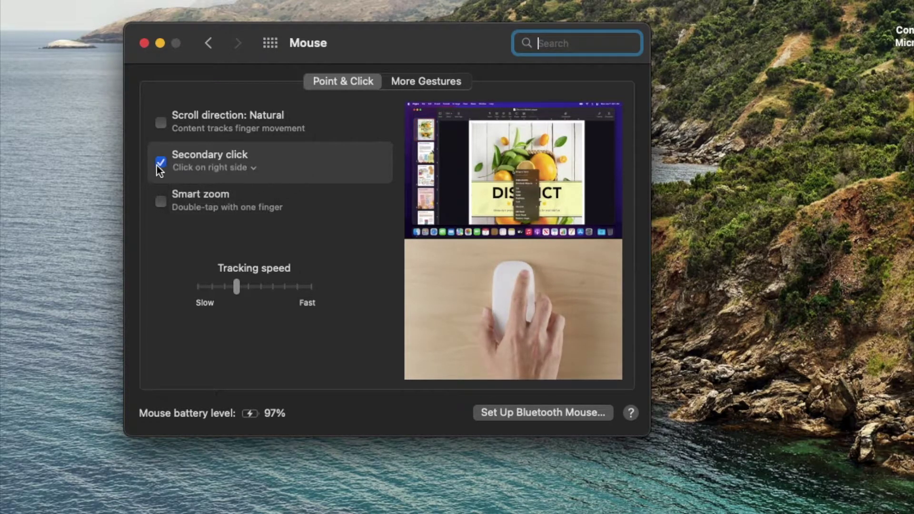
click(159, 164)
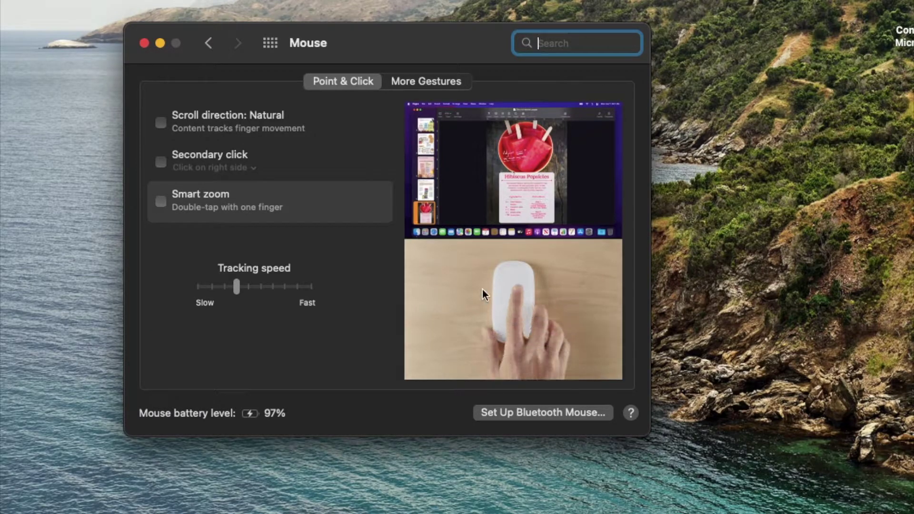
Review Swipe between pages under More Gestures, keep one-finger scrolling, and leave swiping off.
click(408, 81)
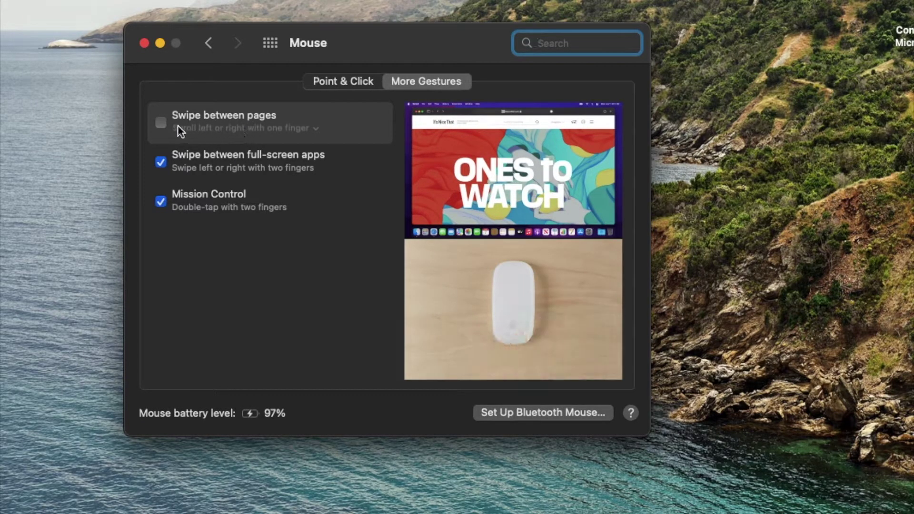
click(161, 123)
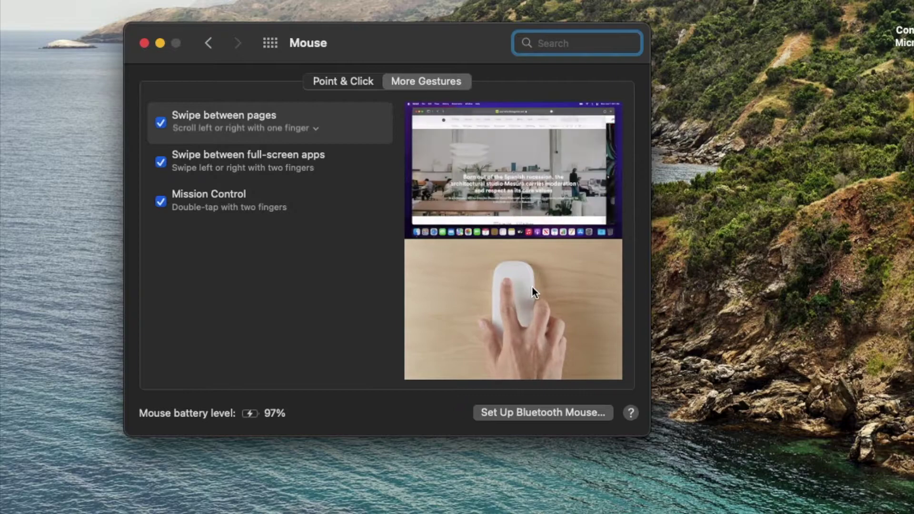
click(316, 130)
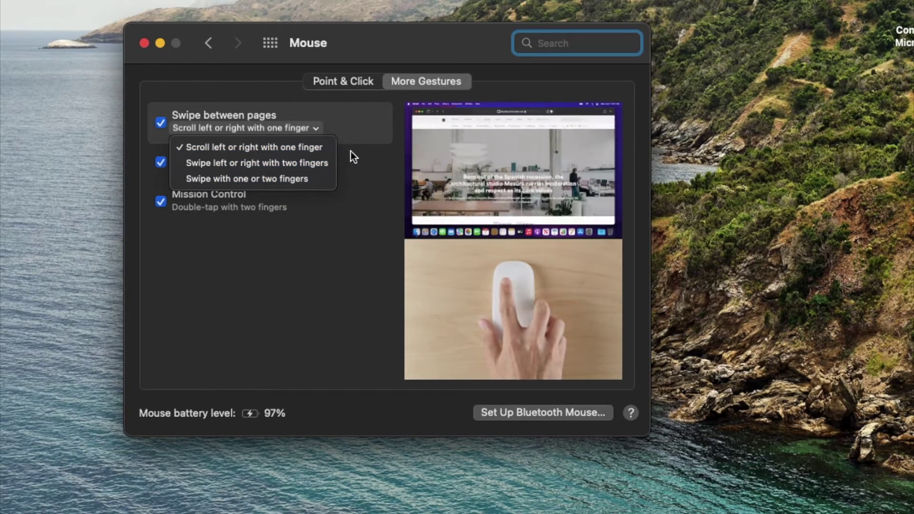
click(288, 154)
click(161, 127)
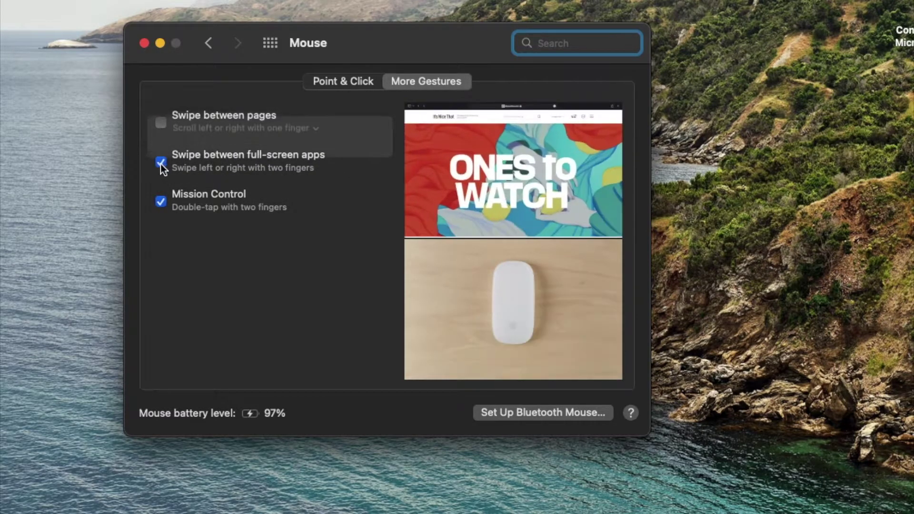